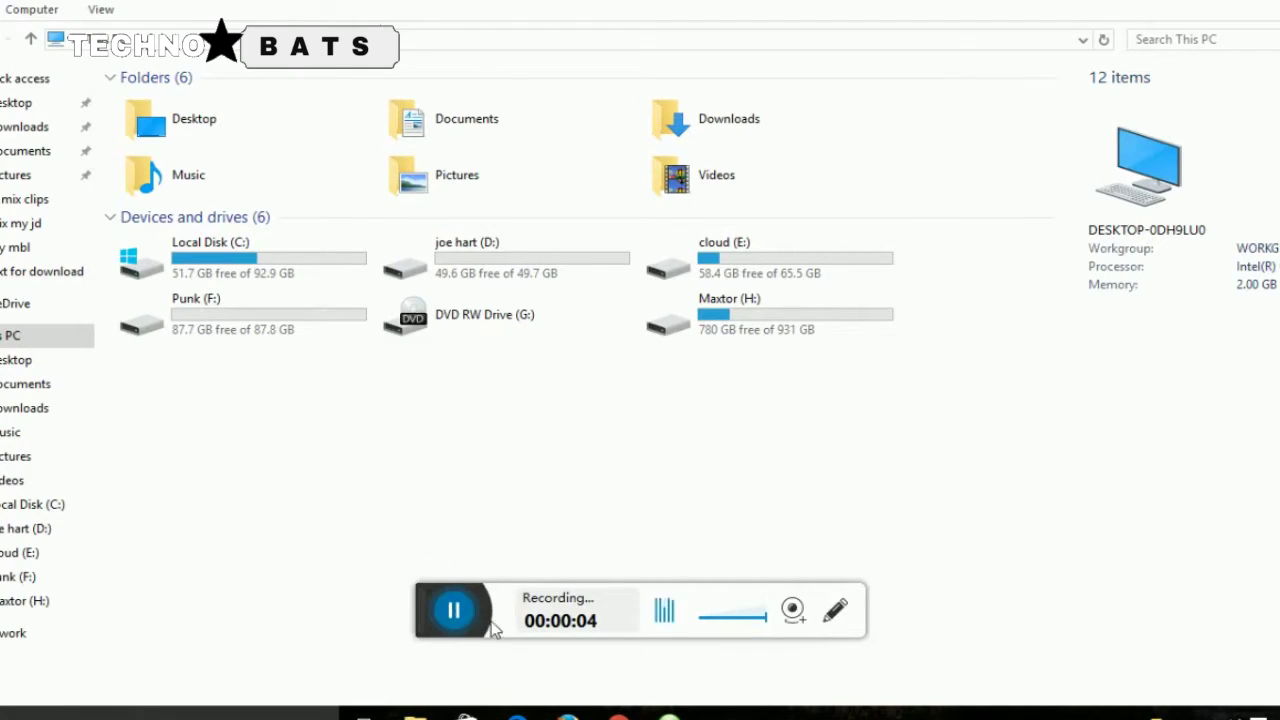
- Check the capacity and free space of the Maxtor (H:) drive in its properties
drag(439, 604, 776, 716)
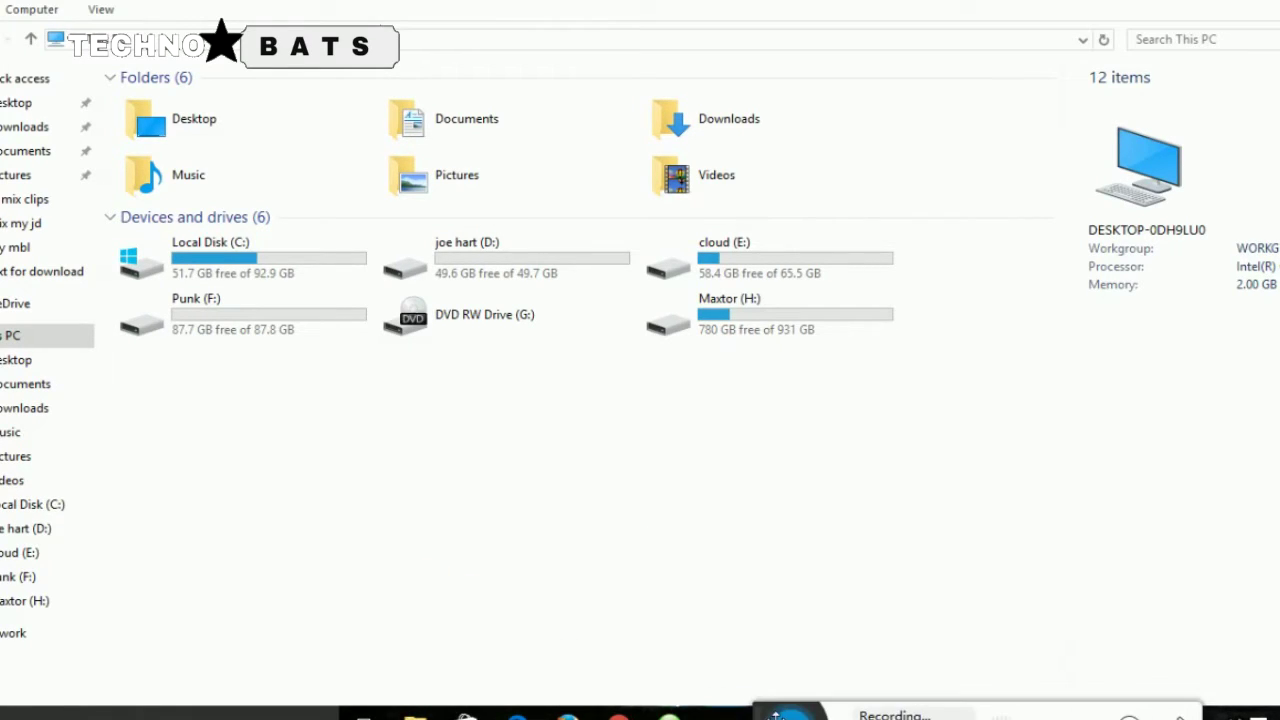
click(810, 335)
right_click(811, 336)
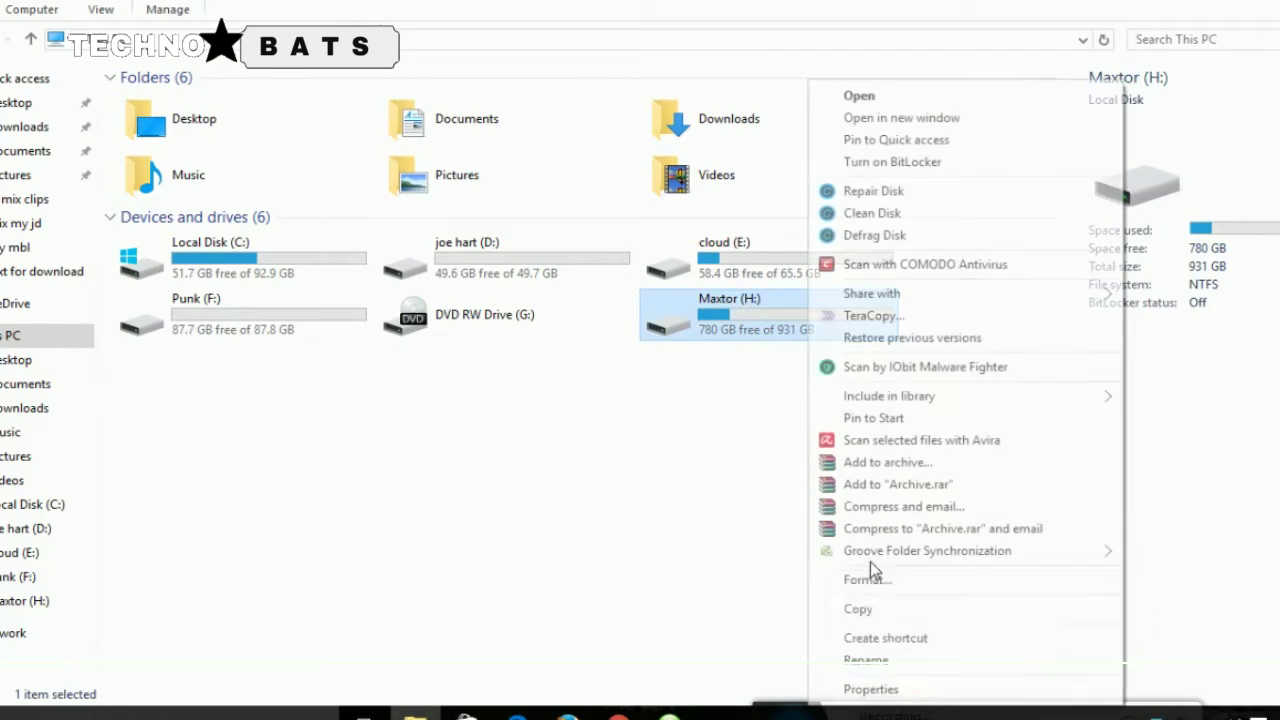
click(880, 689)
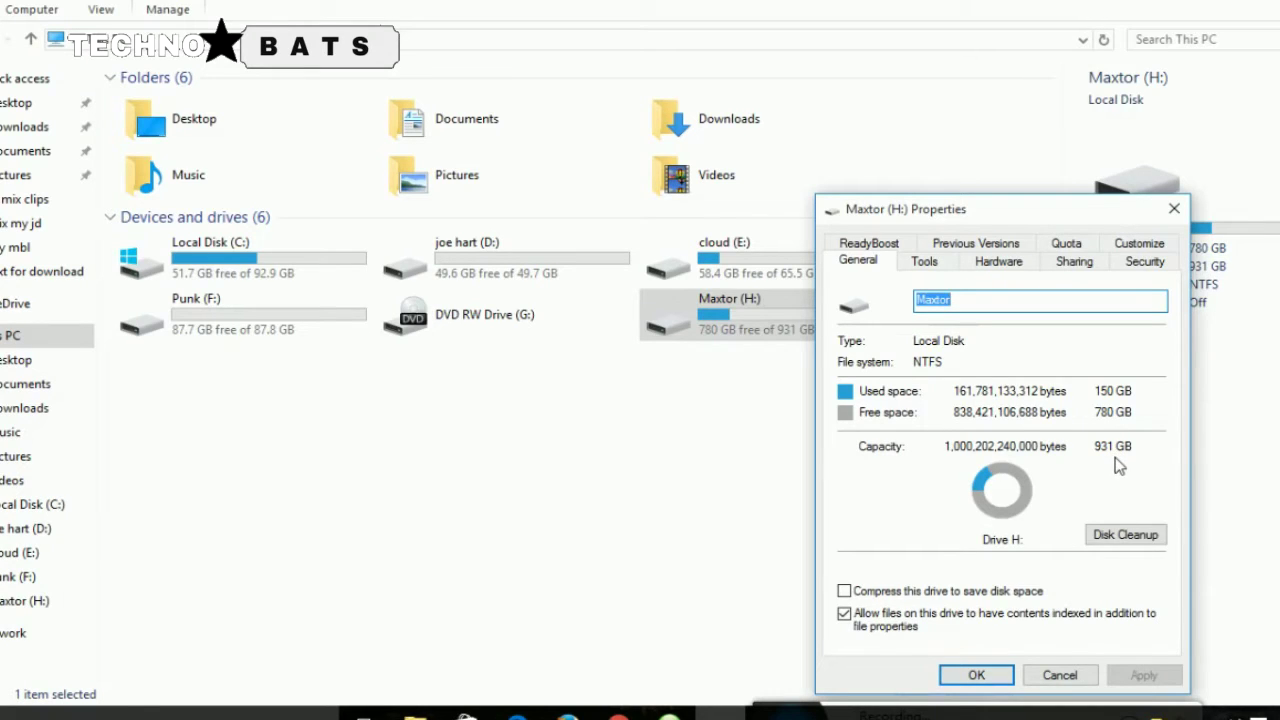
click(1174, 208)
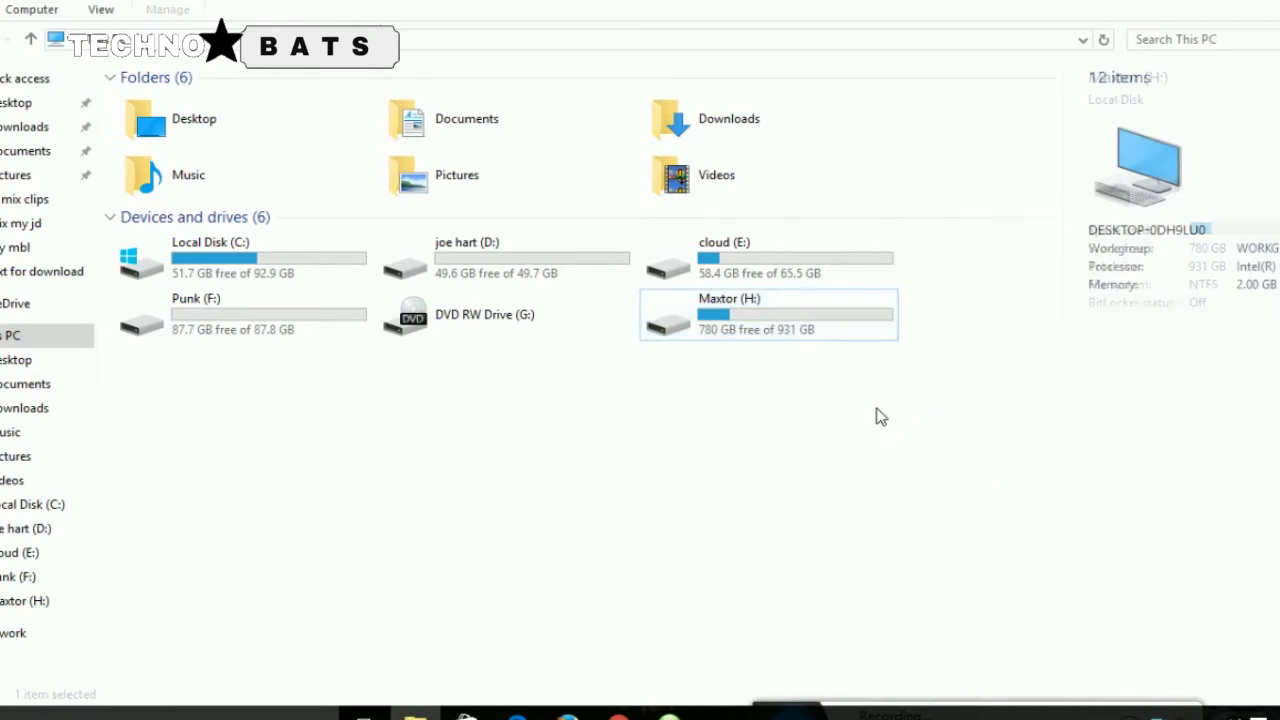
- Look inside the network-style folder beside m.doc official on the cloud (E:) drive and copy that folder
double_click(781, 262)
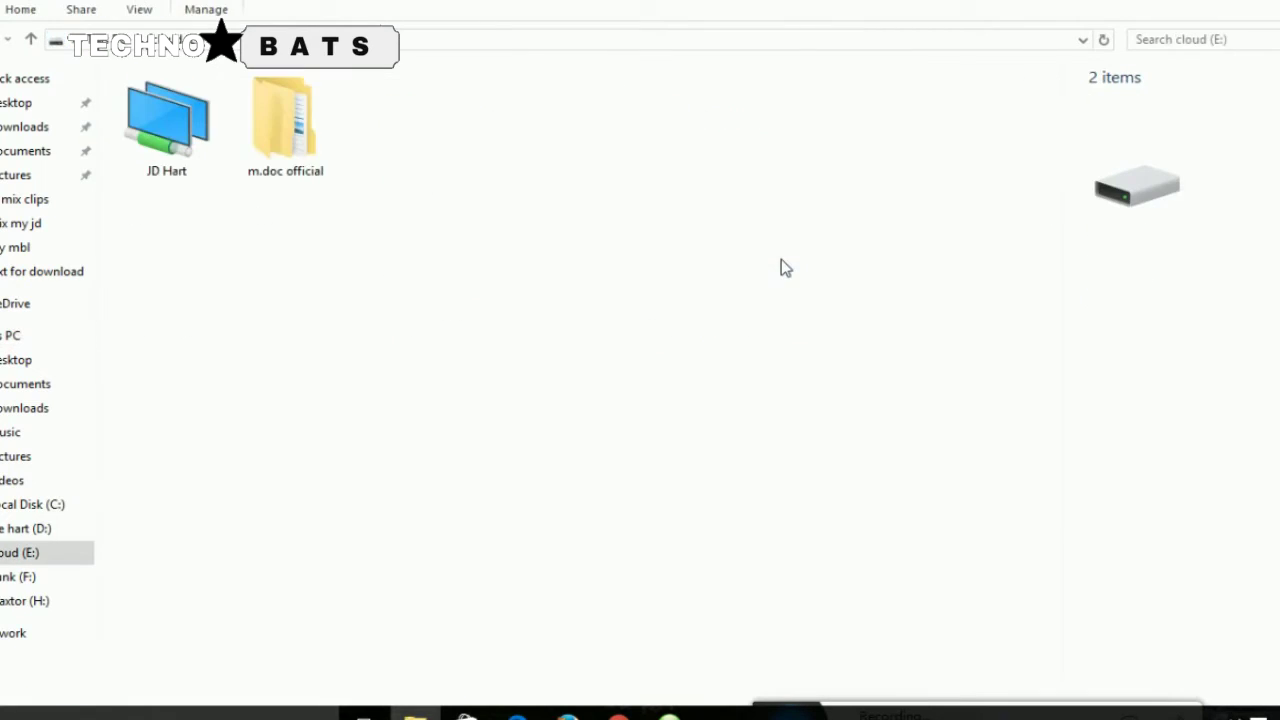
double_click(187, 119)
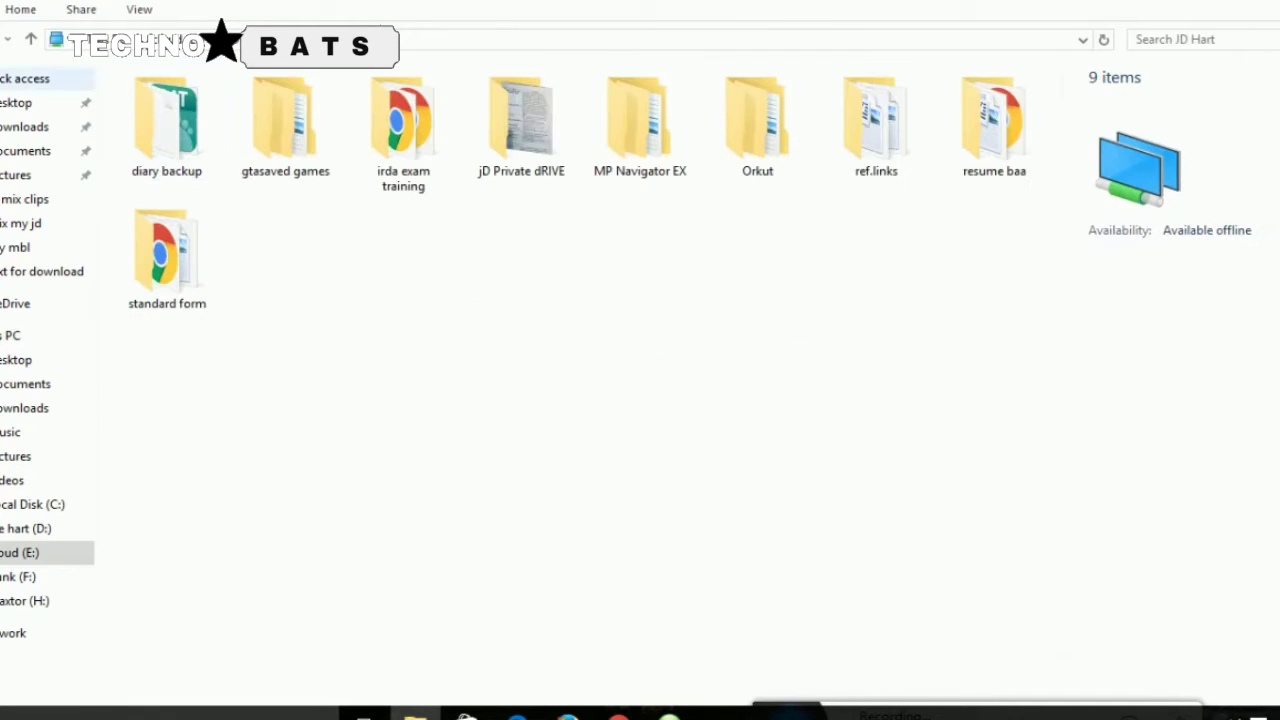
key(alt+Left)
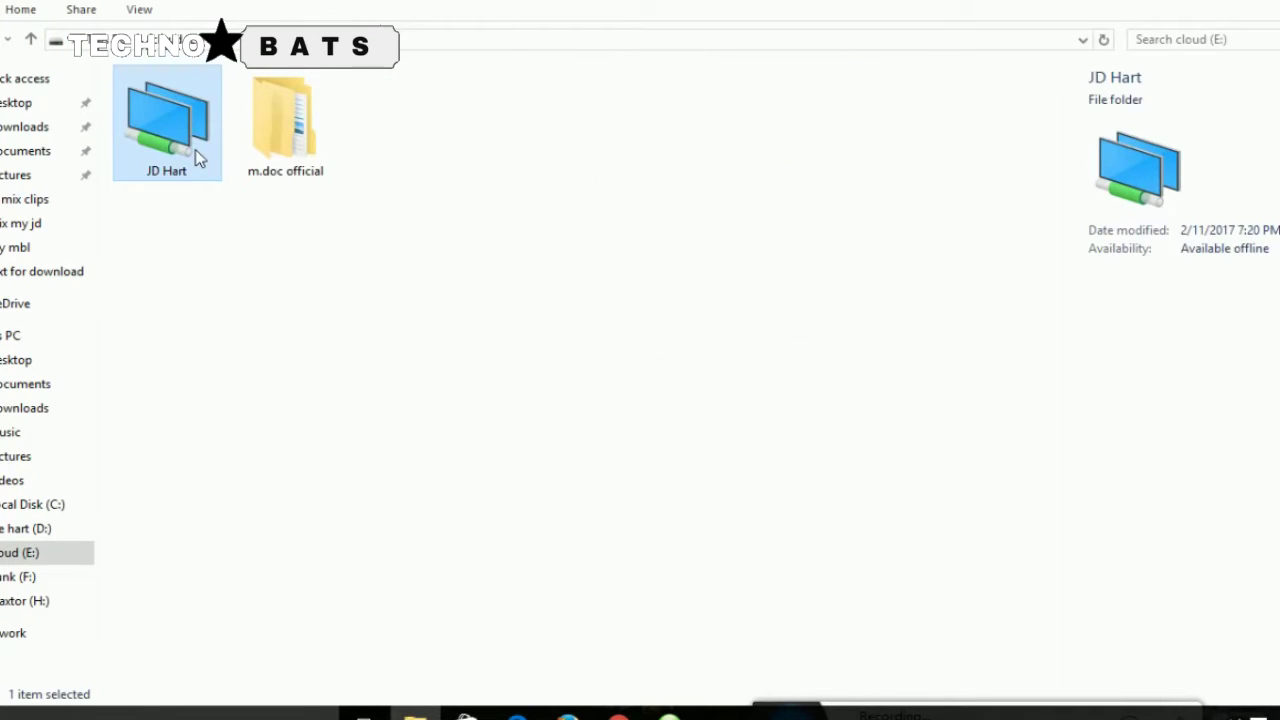
right_click(196, 151)
click(280, 589)
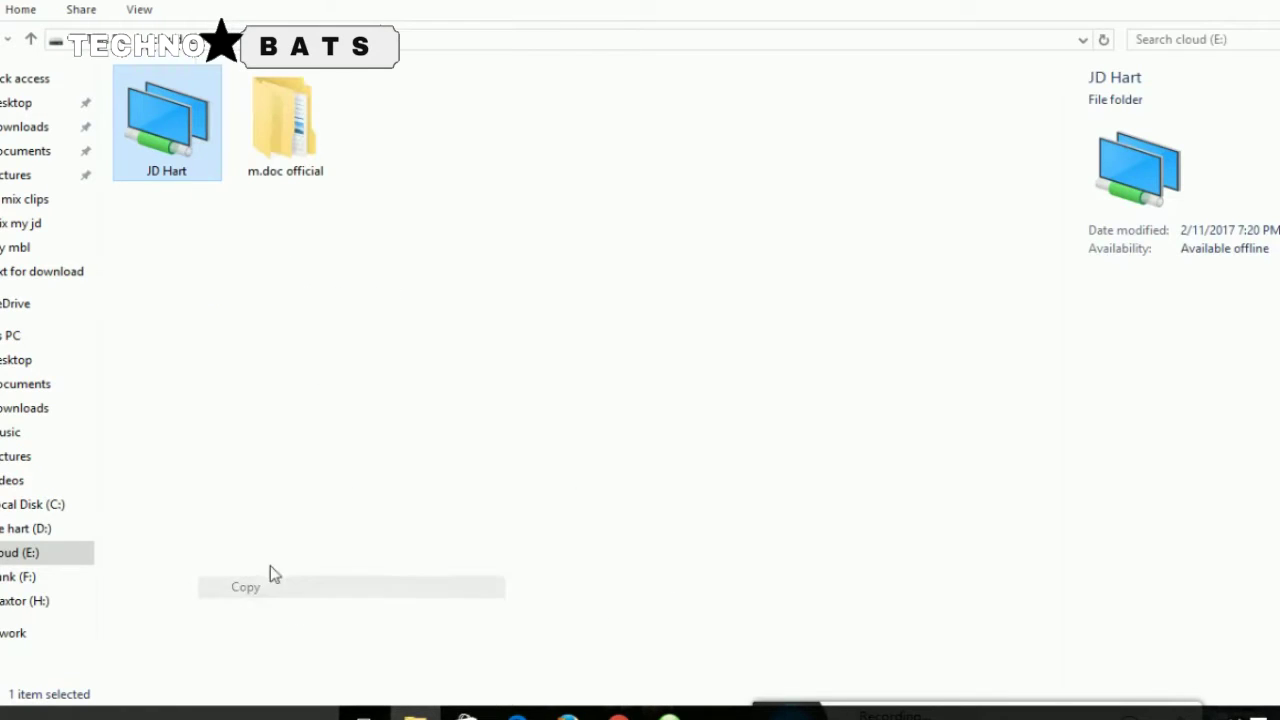
- Paste the copied folder into the root of the Maxtor (H:) drive and minimize the TeraCopy progress window
key(super+d)
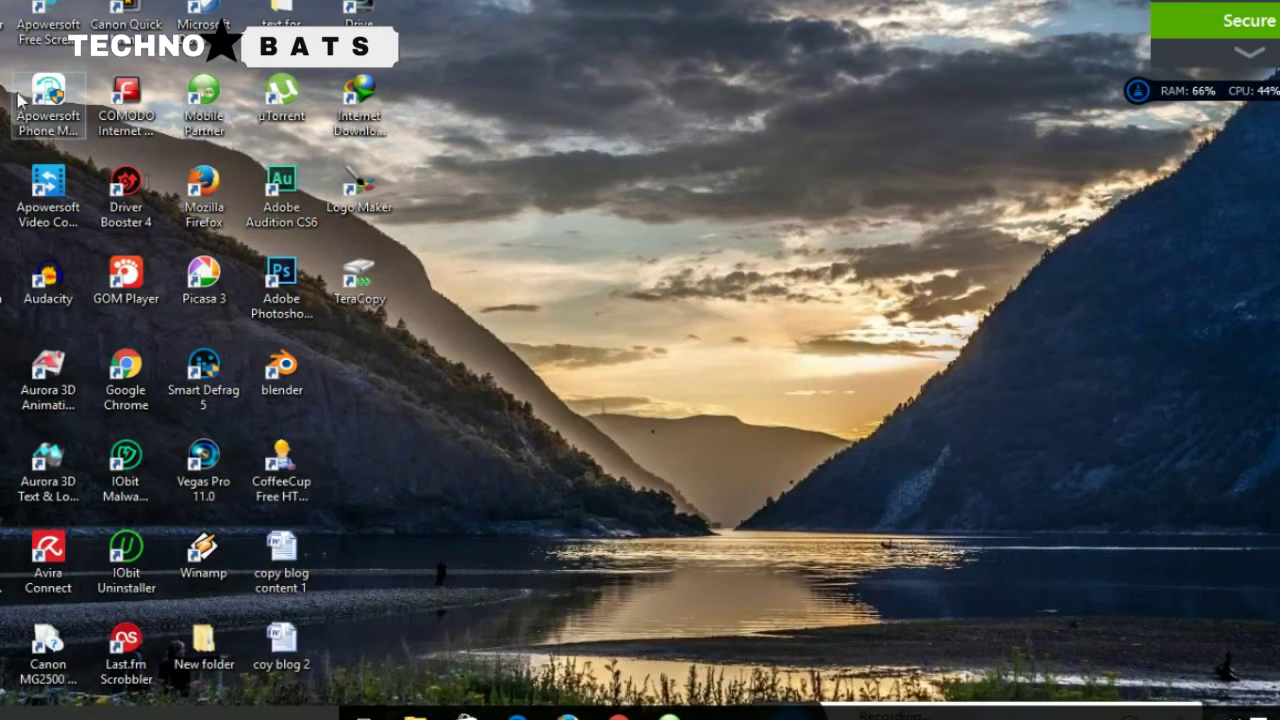
key(super+e)
double_click(800, 331)
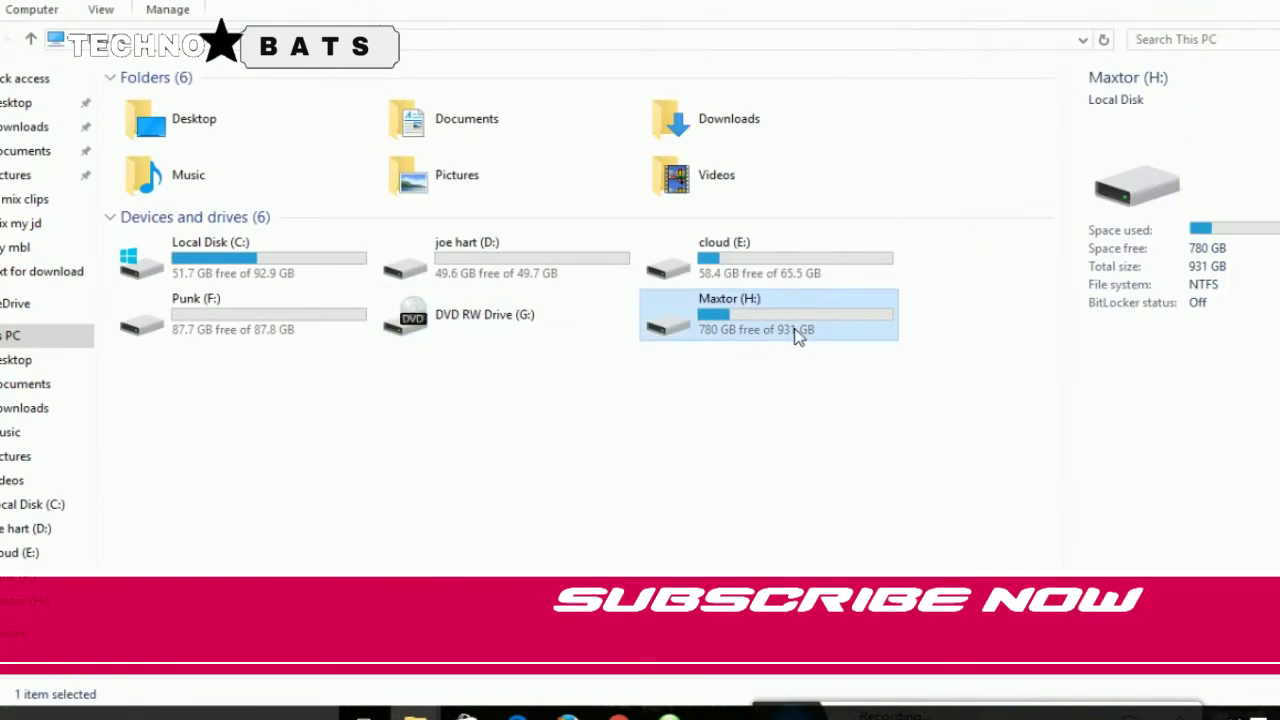
right_click(577, 321)
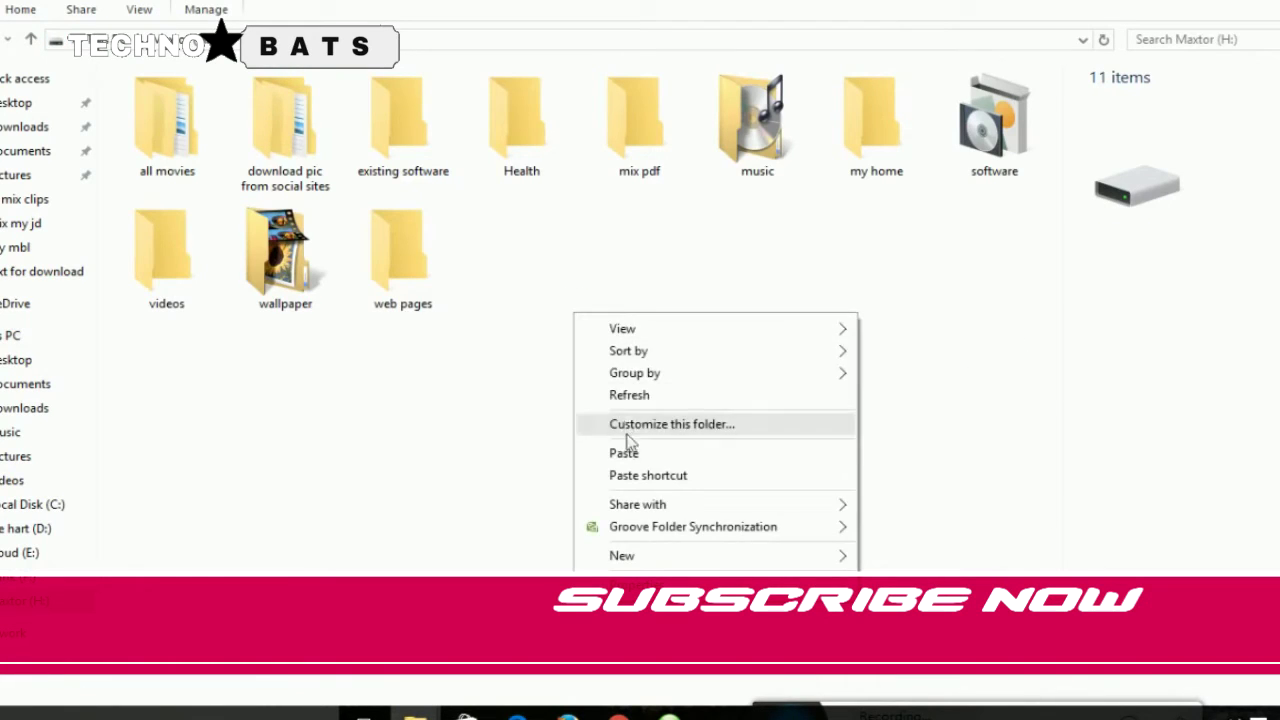
click(632, 452)
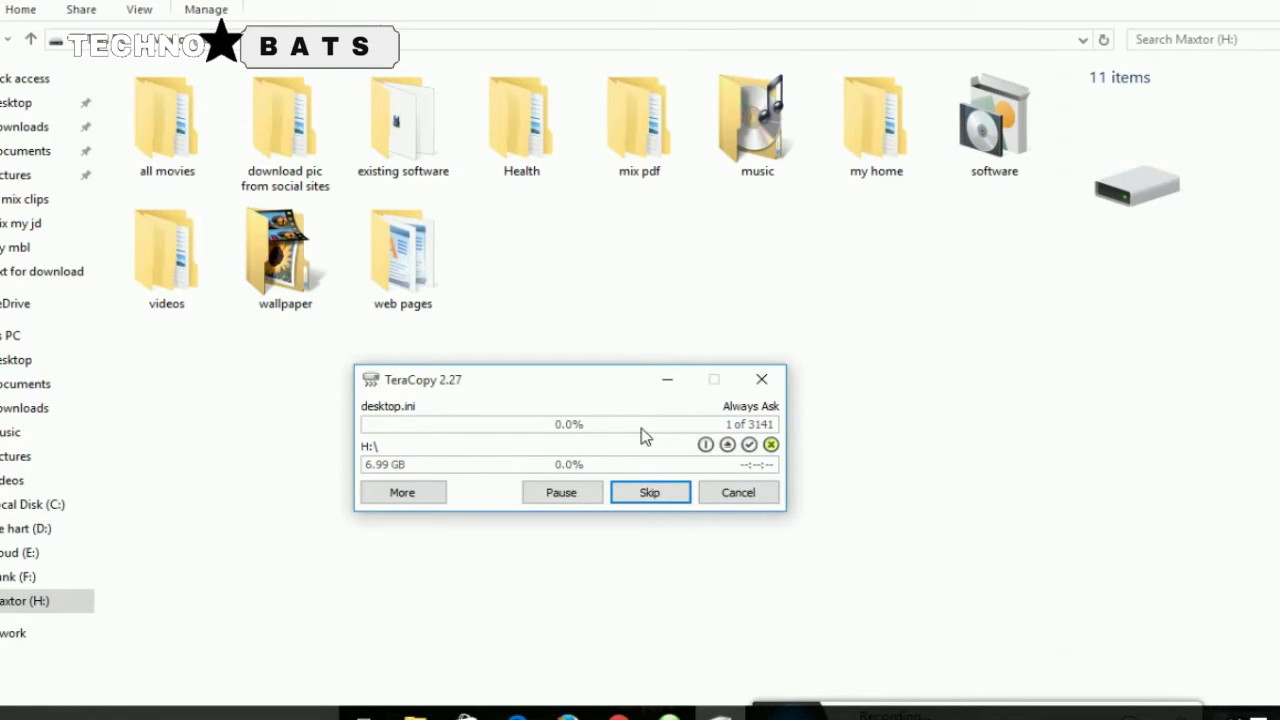
mouse_move(593, 385)
mouse_down()
mouse_move(607, 313)
mouse_move(594, 381)
mouse_up()
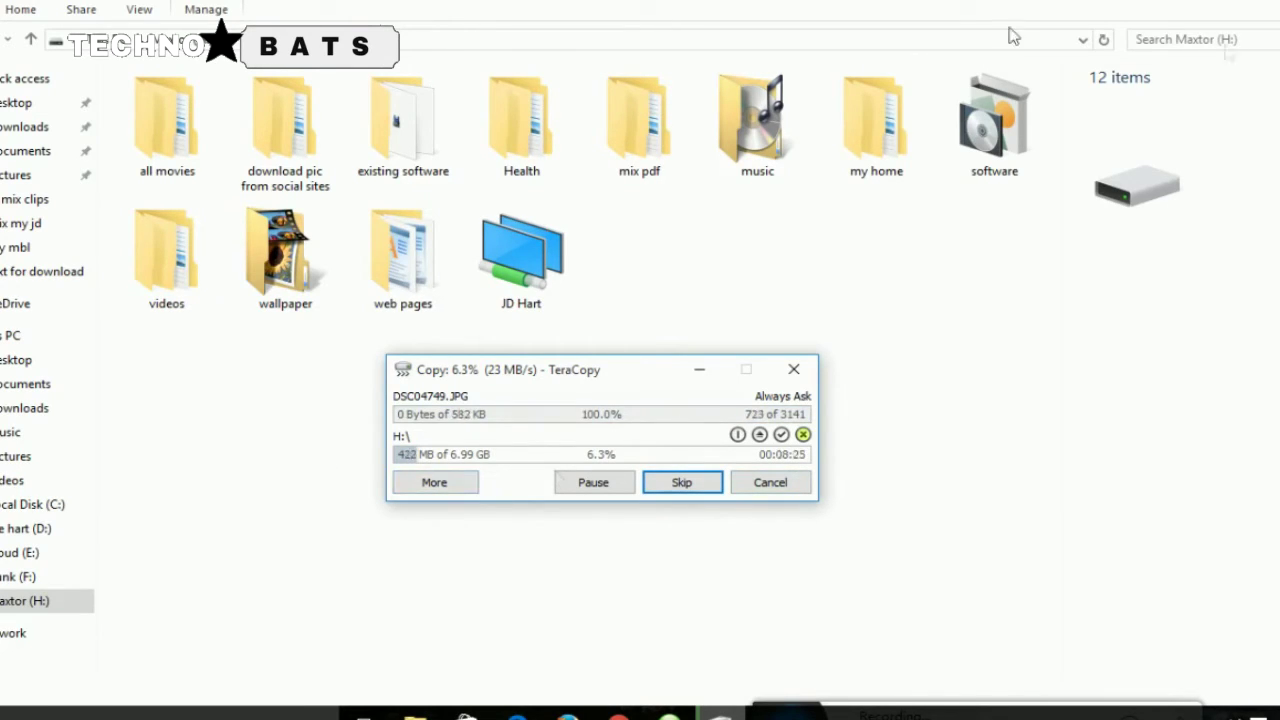
click(686, 368)
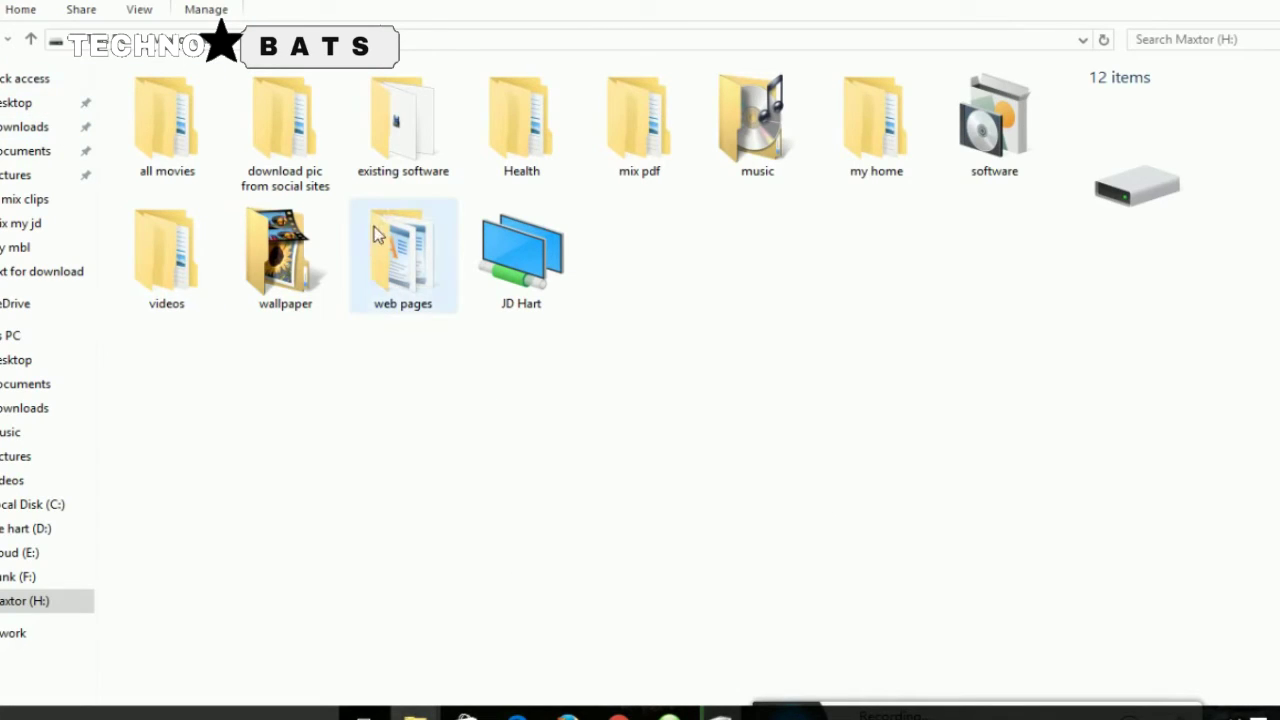
- Show the existing software folder on Maxtor (H:) as large icons and launch Drive Manager from its desktop shortcut
double_click(409, 166)
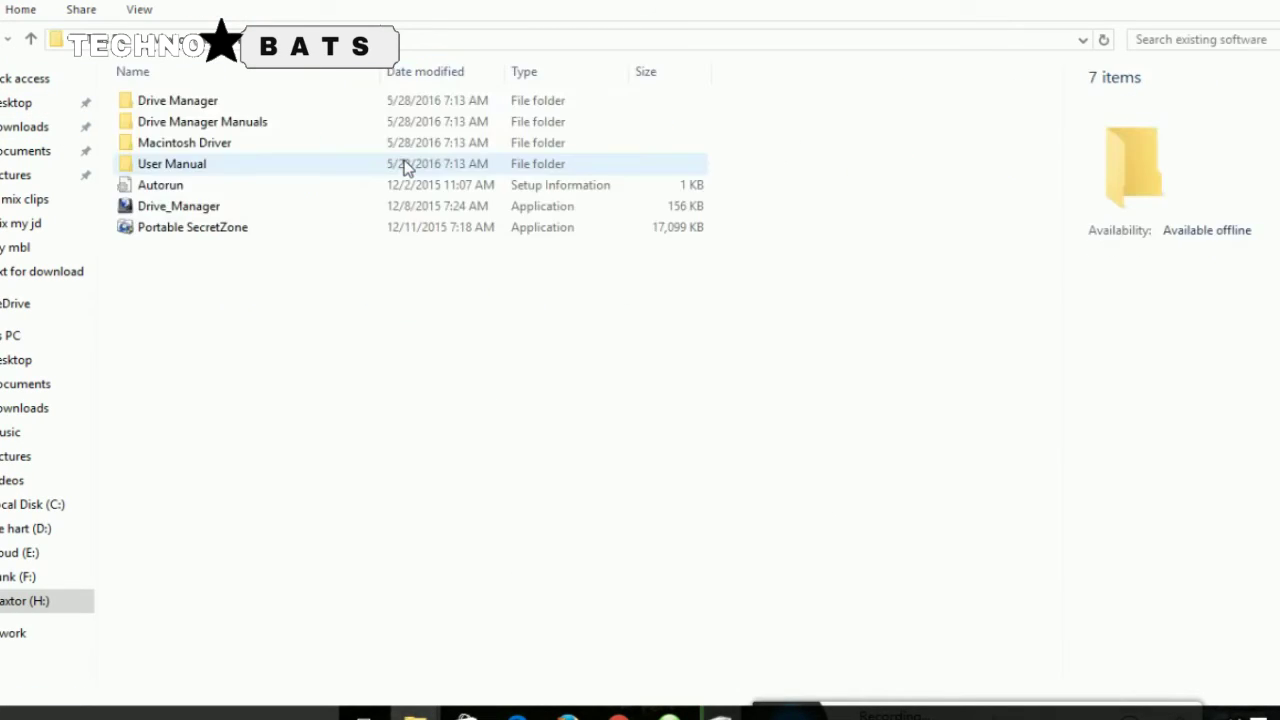
key(ctrl+shift+2)
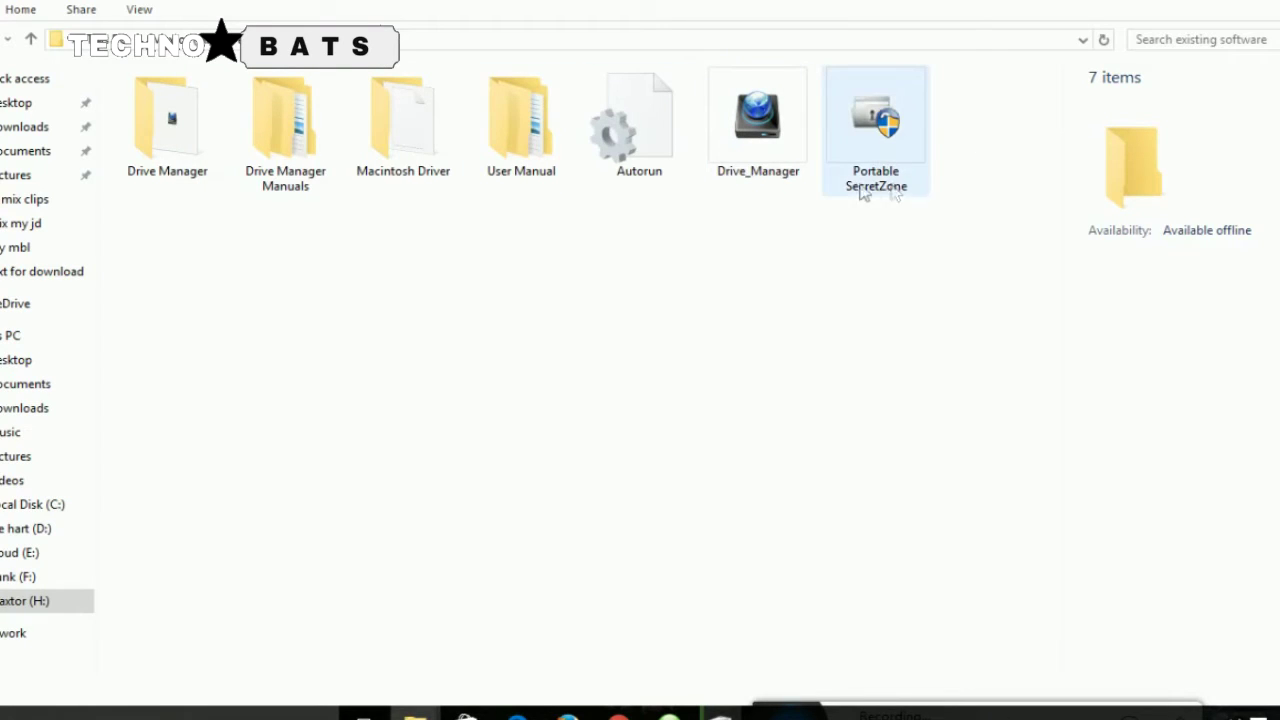
key(super+d)
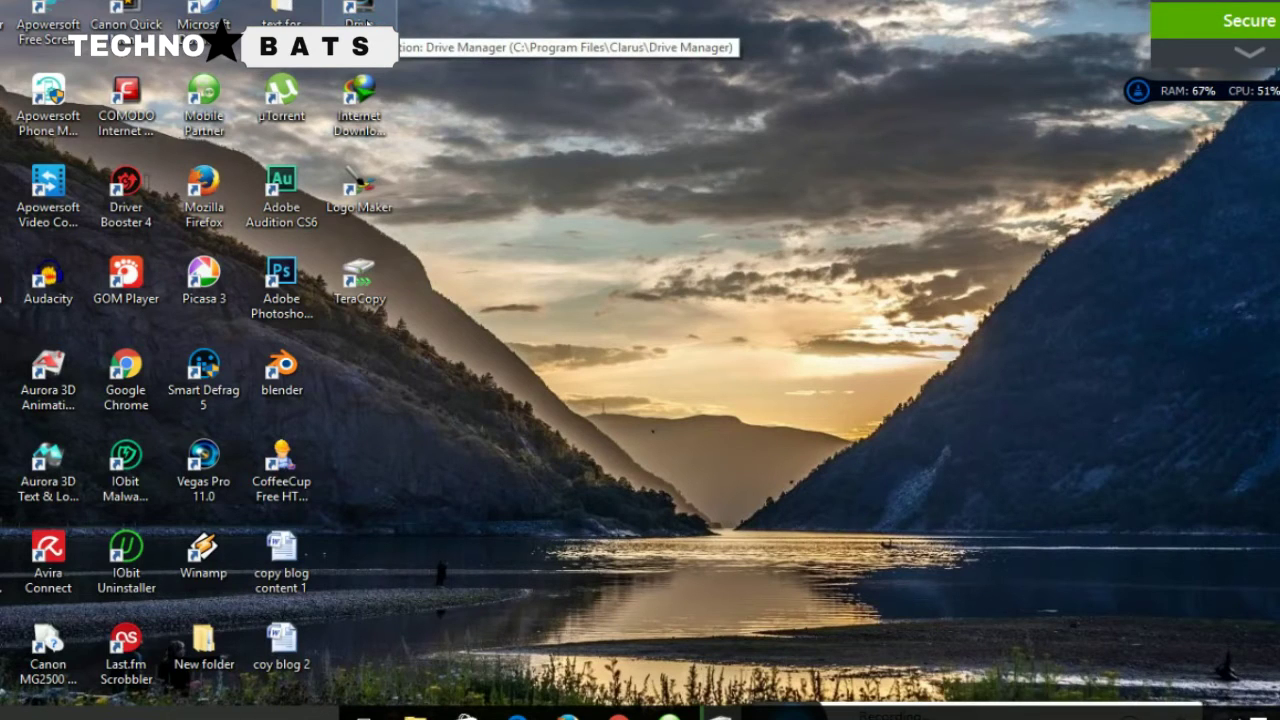
double_click(368, 24)
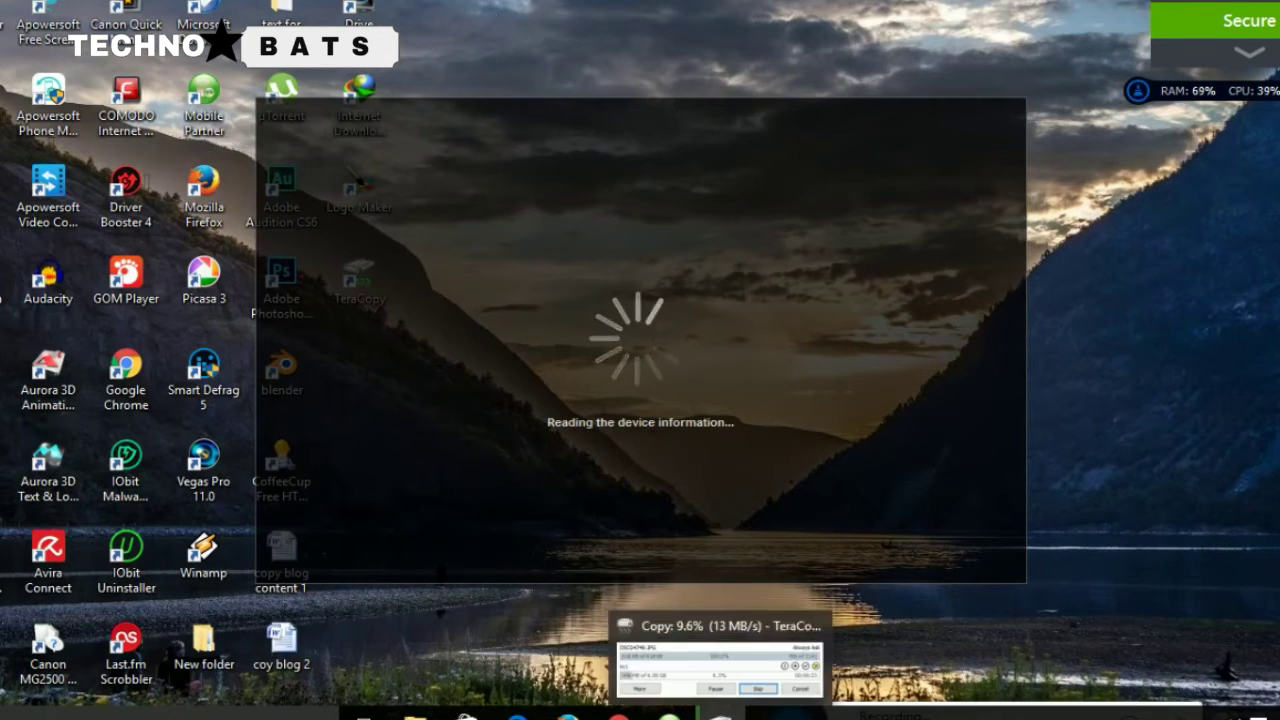
- Return to the existing software folder and view the contents of the Drive Manager Manuals and Macintosh Driver folders
mouse_move(415, 712)
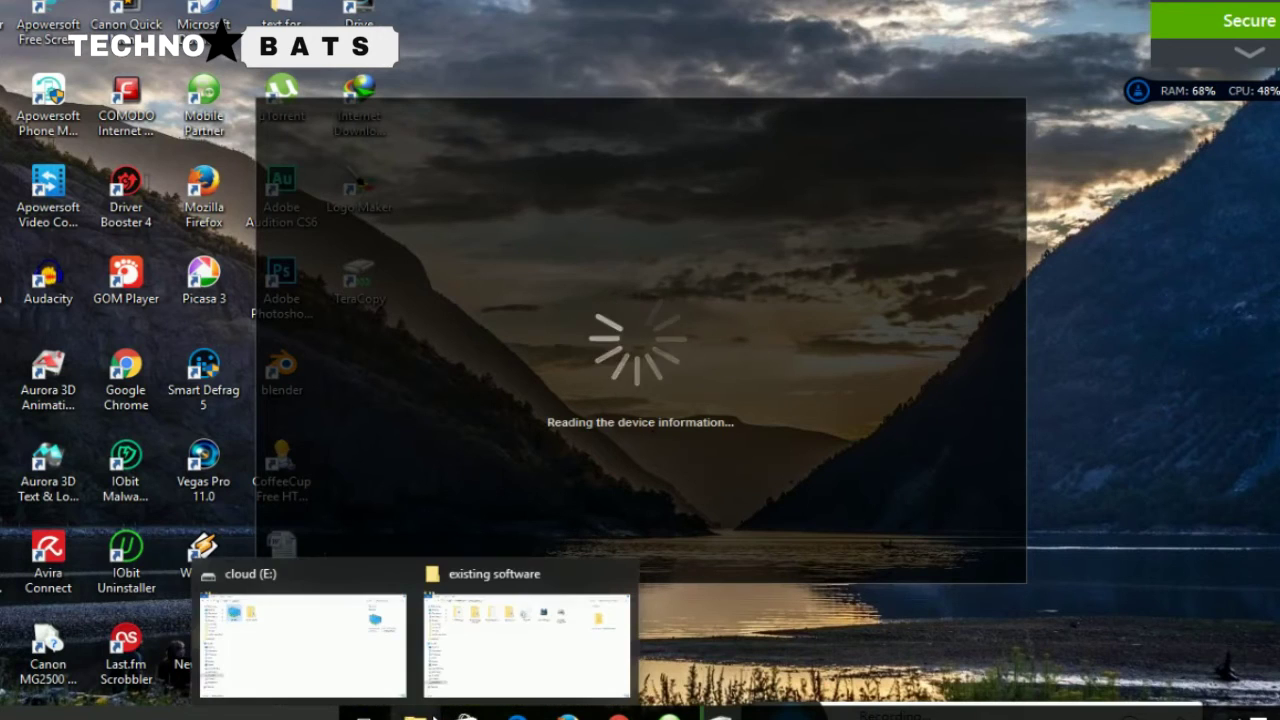
click(537, 663)
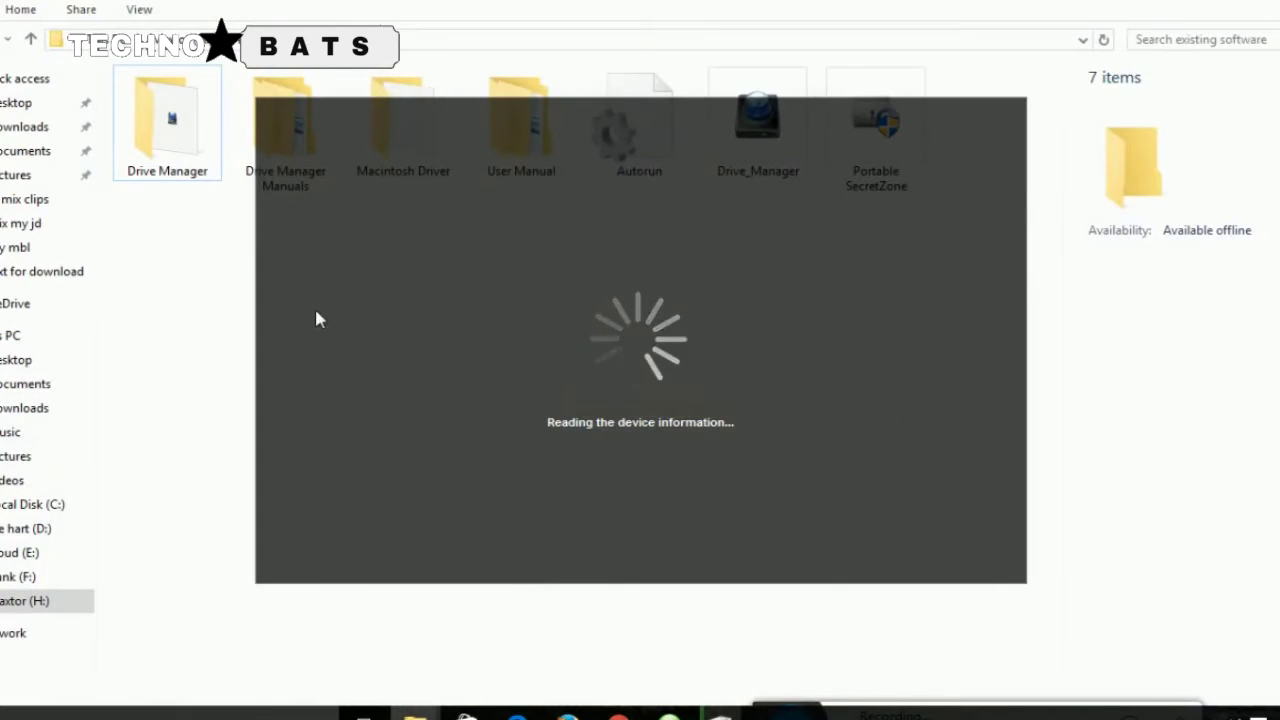
double_click(274, 105)
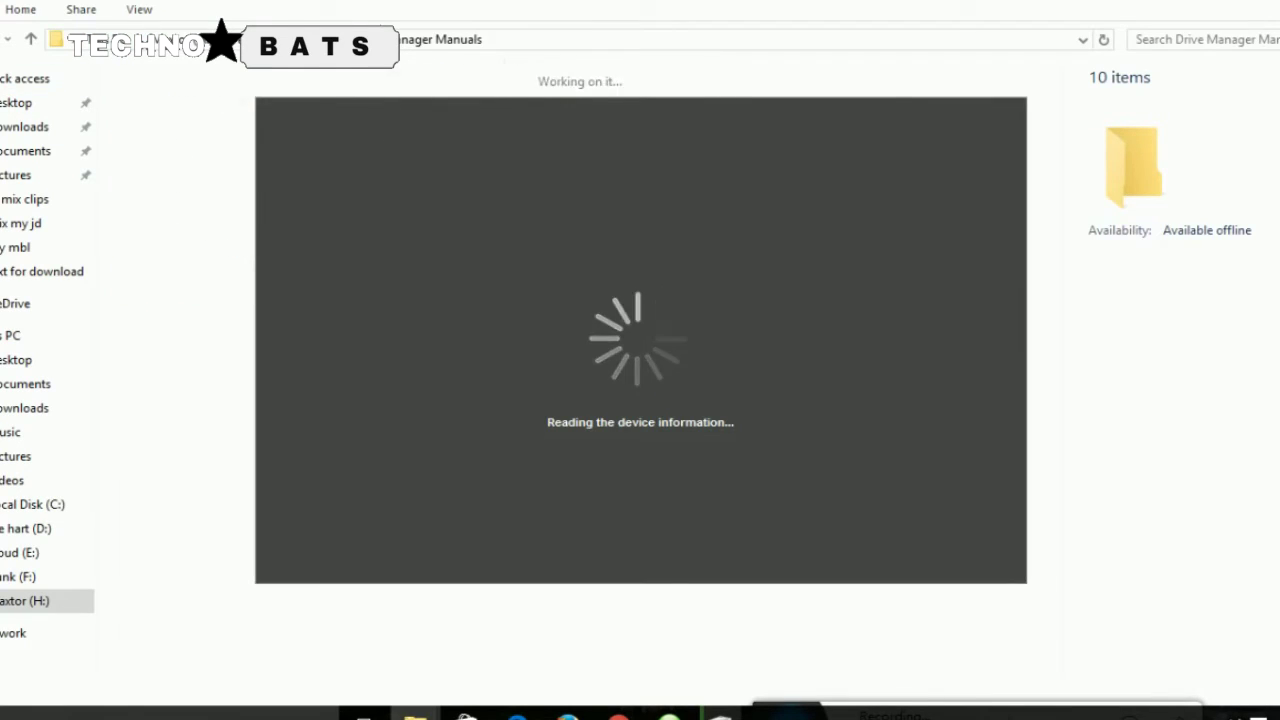
key(alt+Up)
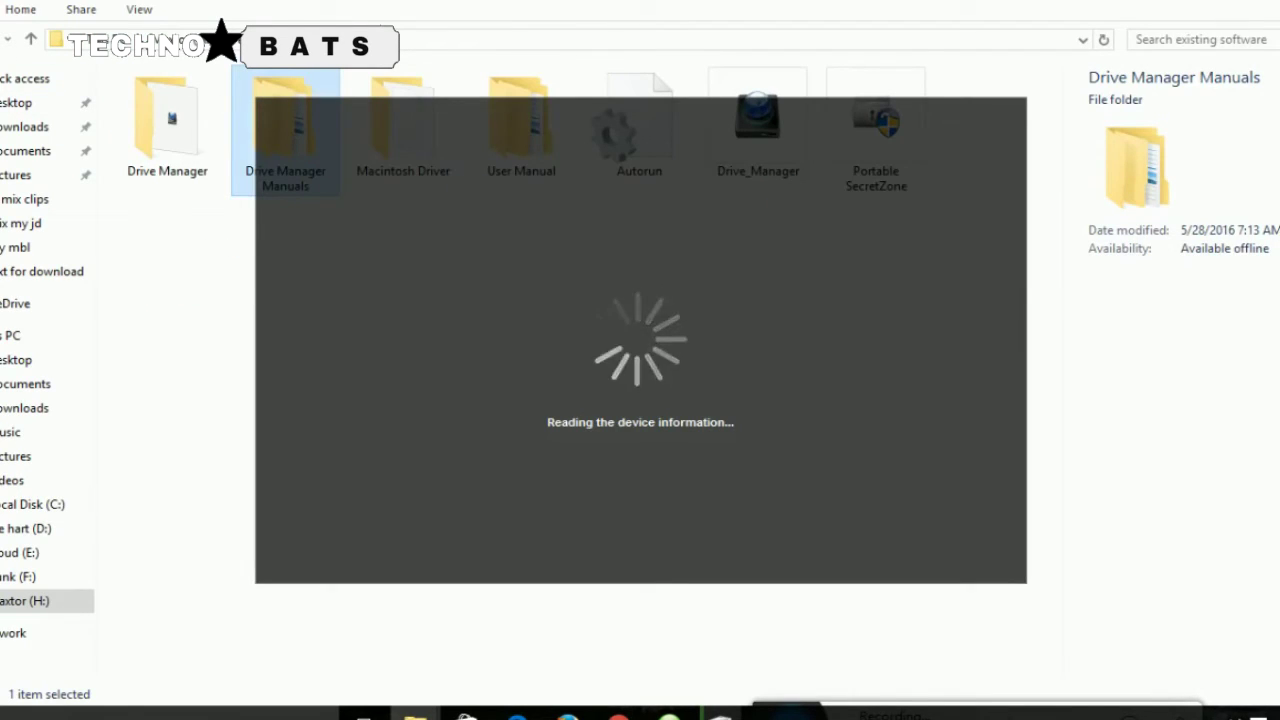
double_click(426, 82)
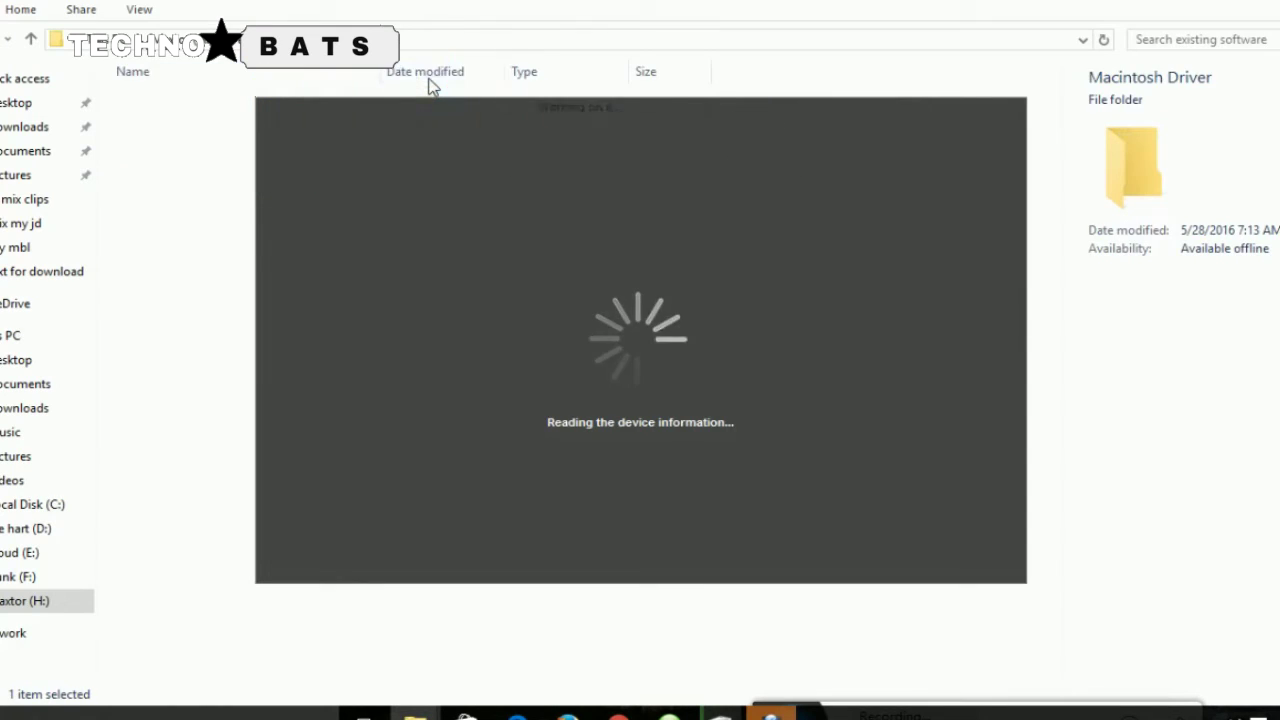
key(alt+Up)
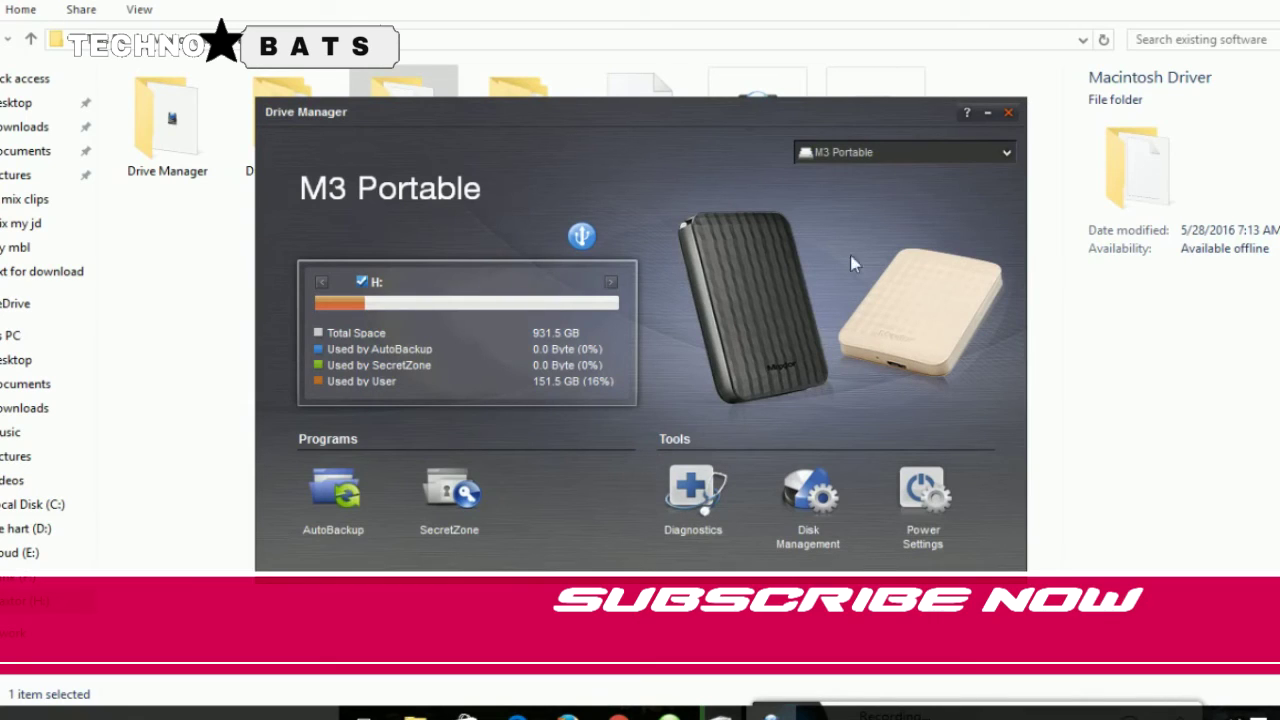
- Check the list of connected devices in Drive Manager and close the program
click(858, 155)
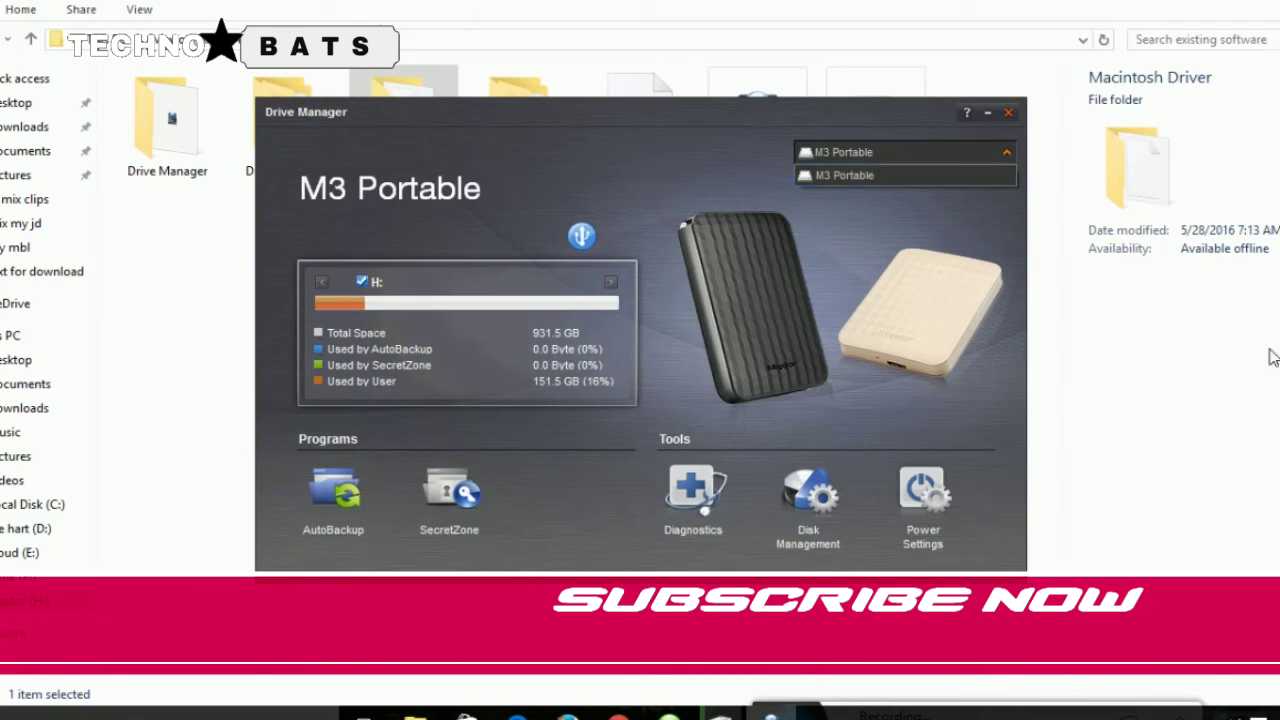
click(1262, 491)
click(772, 714)
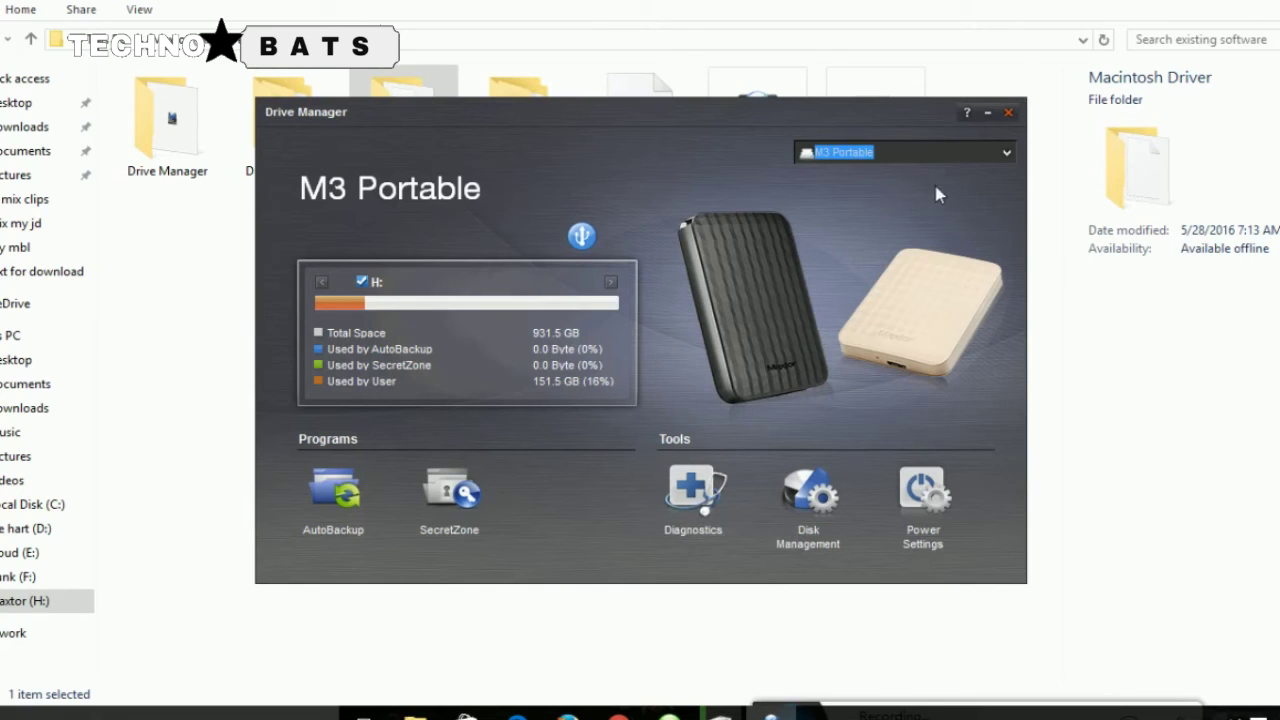
click(1011, 113)
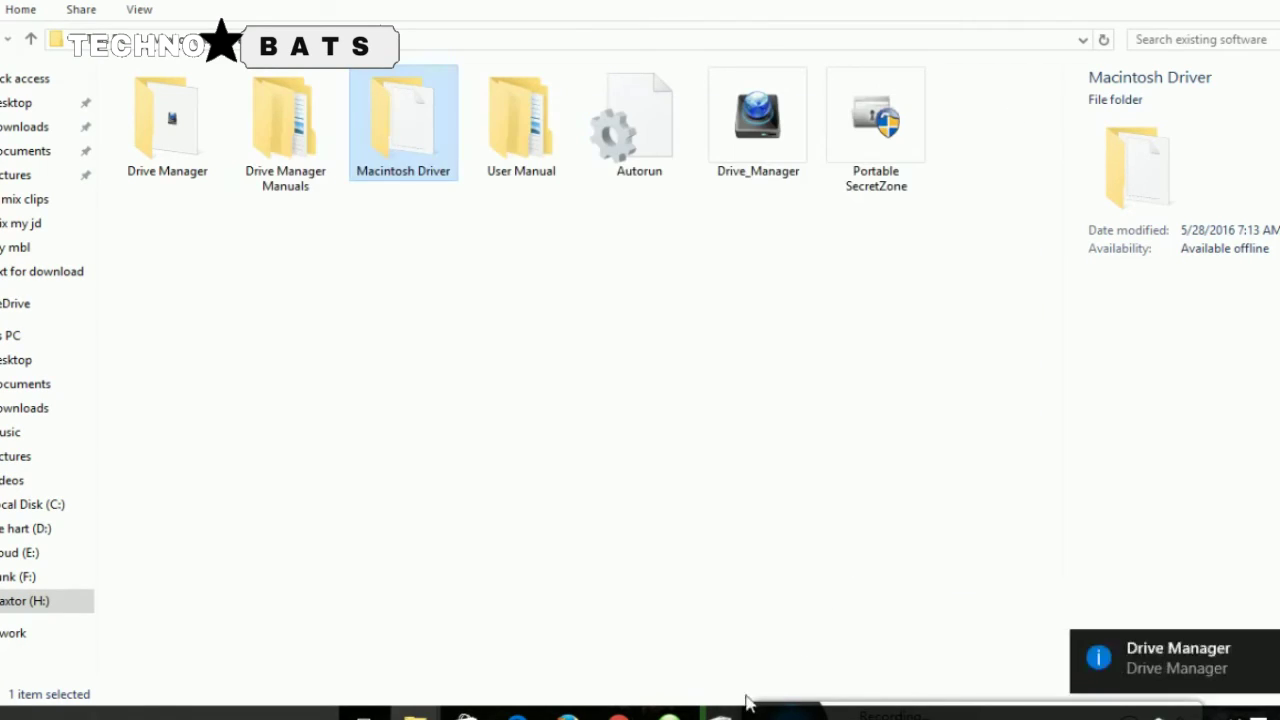
- Bring back the TeraCopy progress window and view the contents of the User Manual folder
click(720, 716)
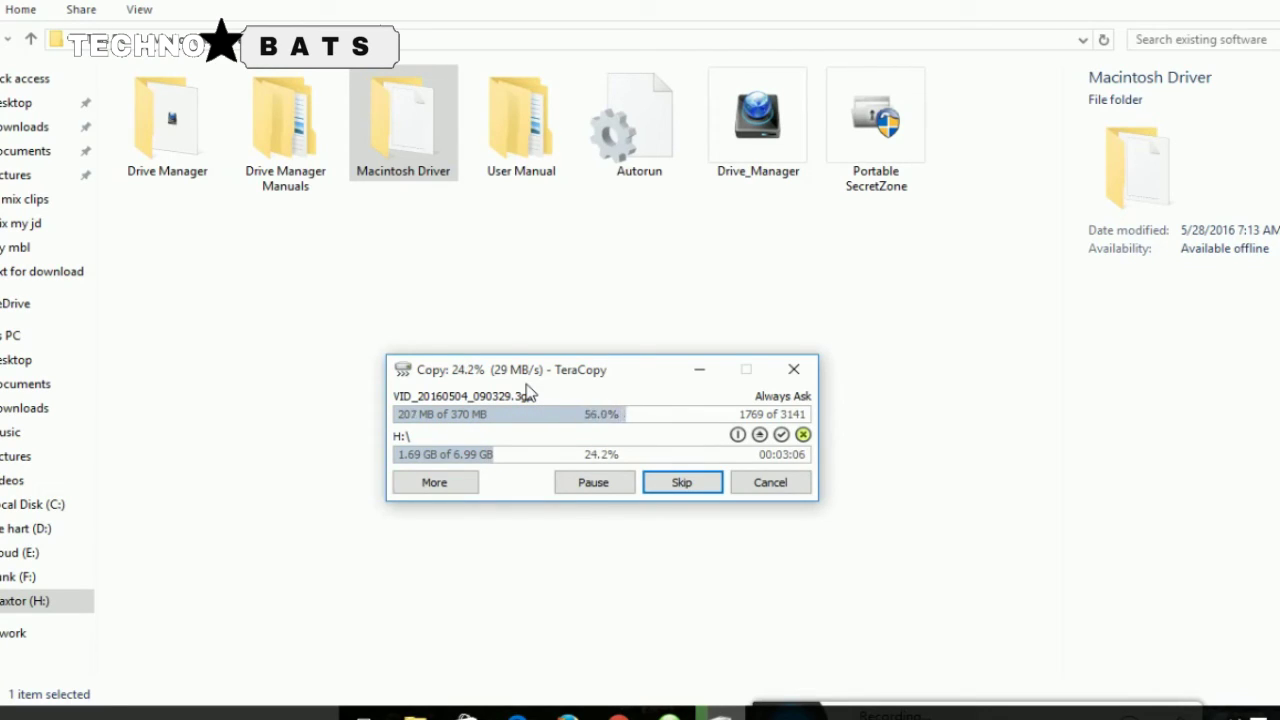
click(500, 258)
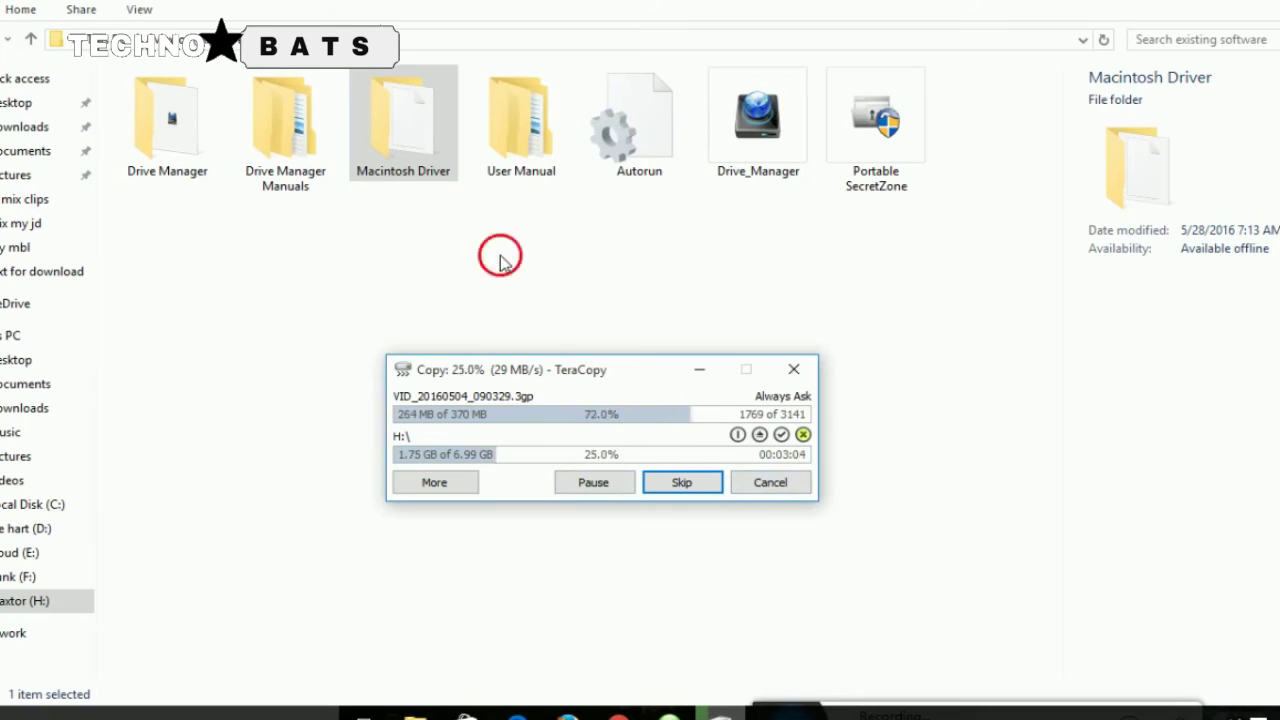
double_click(519, 139)
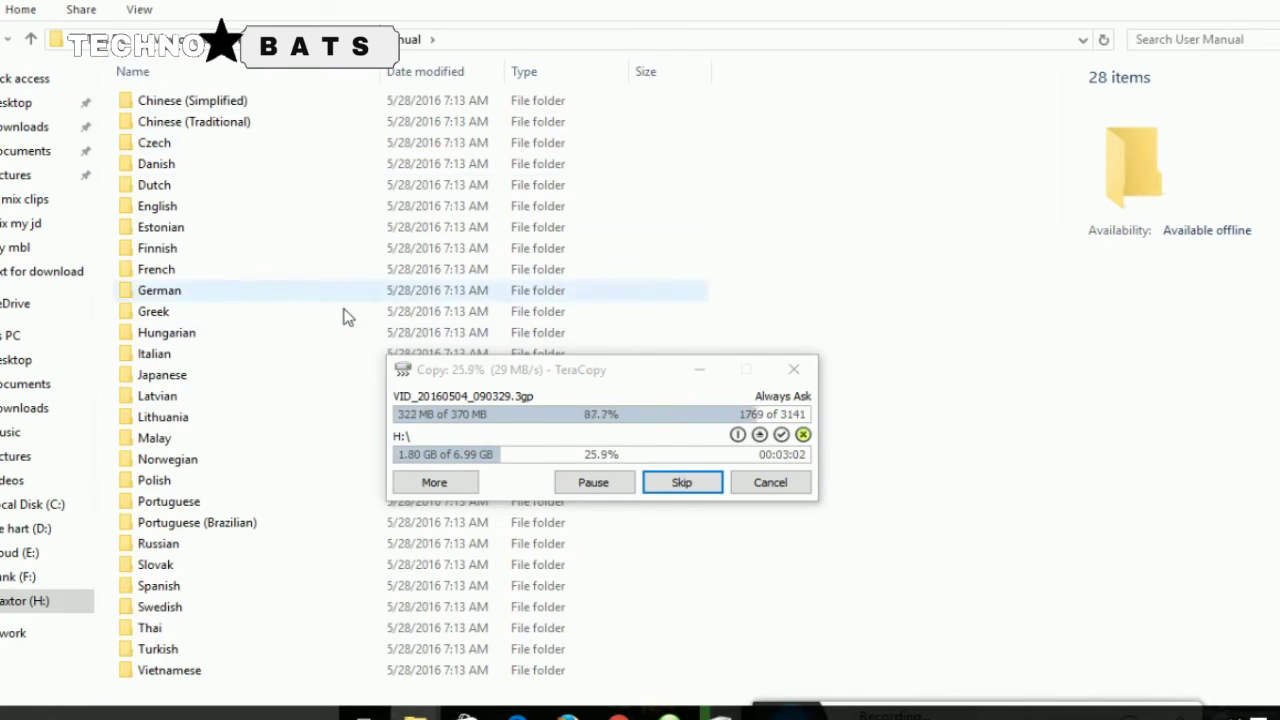
click(31, 38)
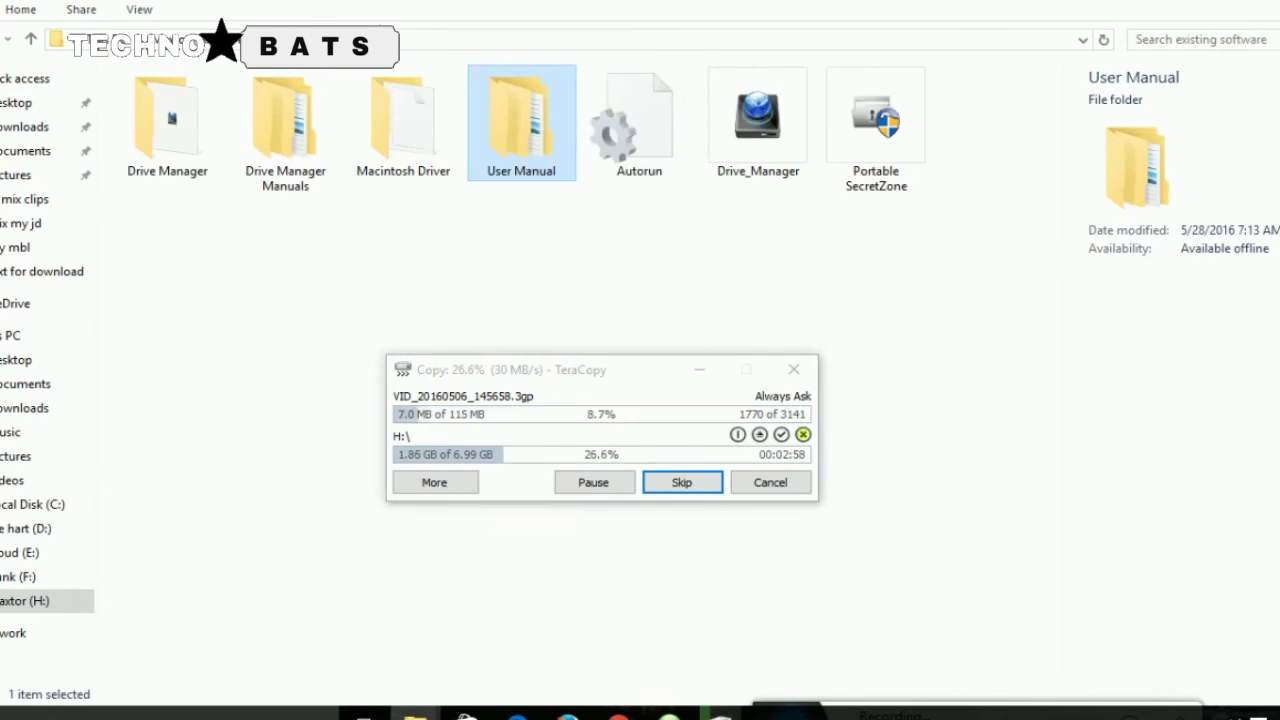
- View the contents of the Drive Manager folder and close the File Explorer window
double_click(172, 148)
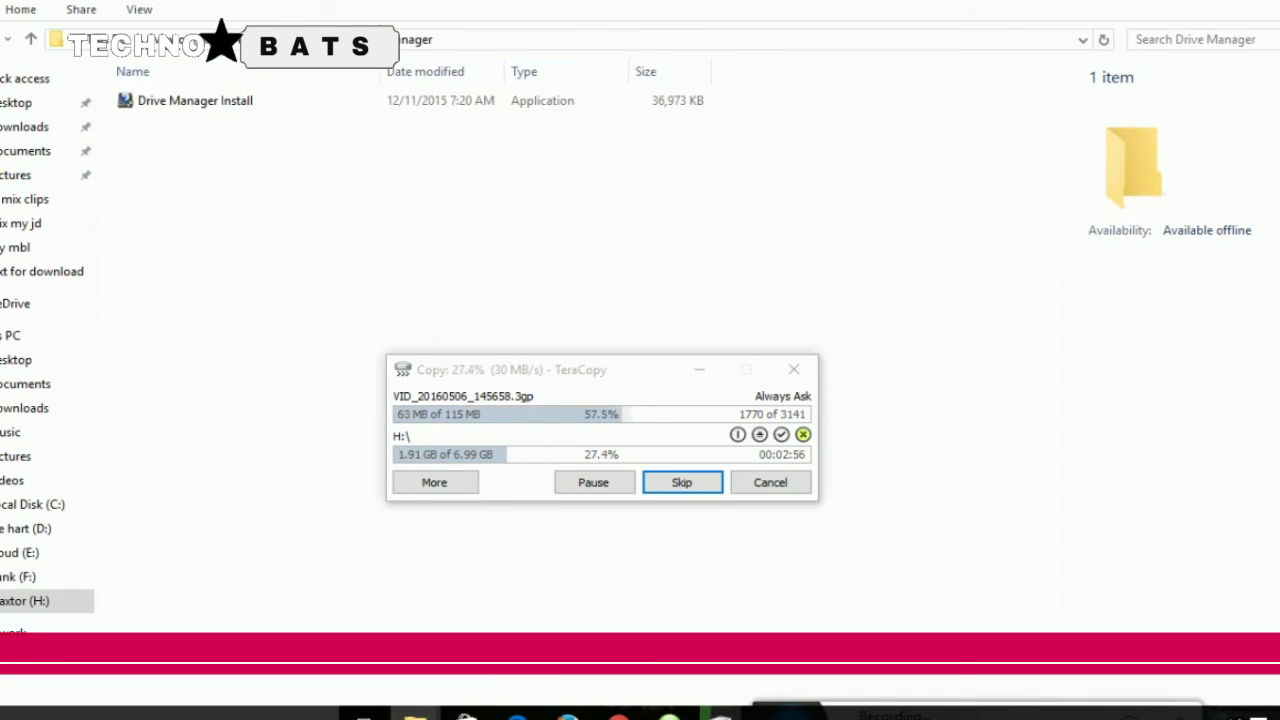
key(BackSpace)
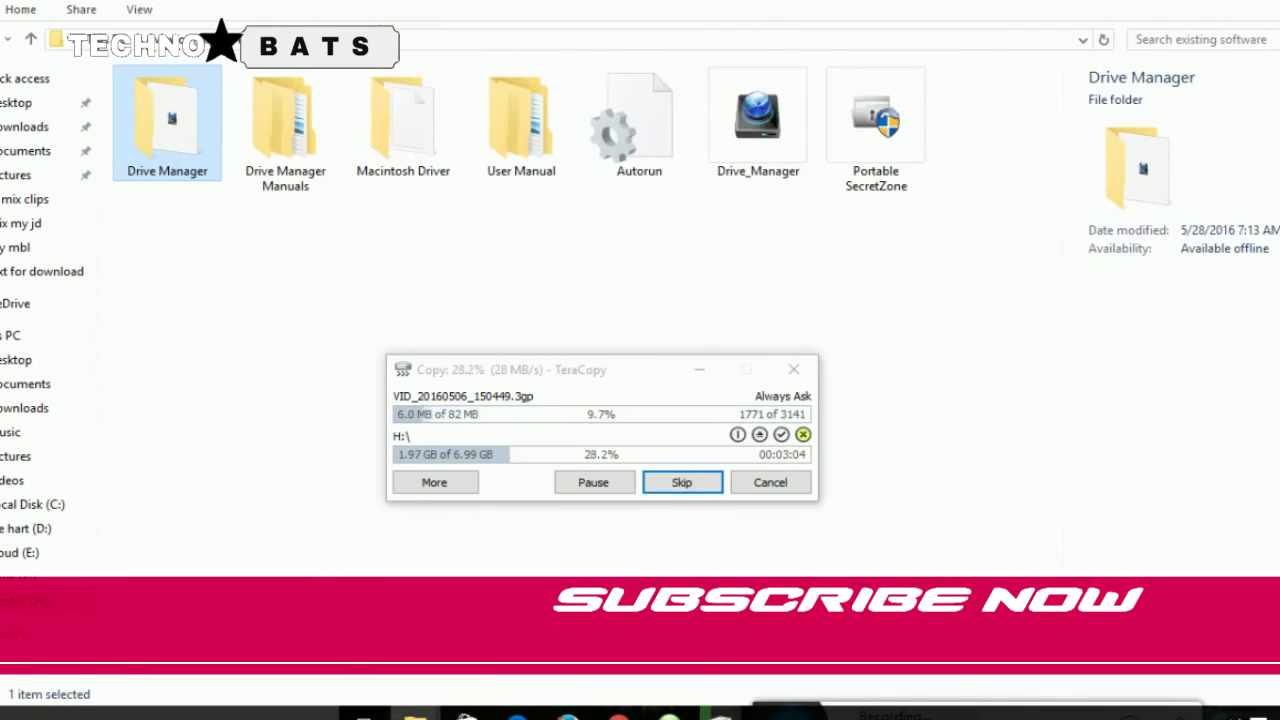
key(BackSpace)
key(alt+F4)
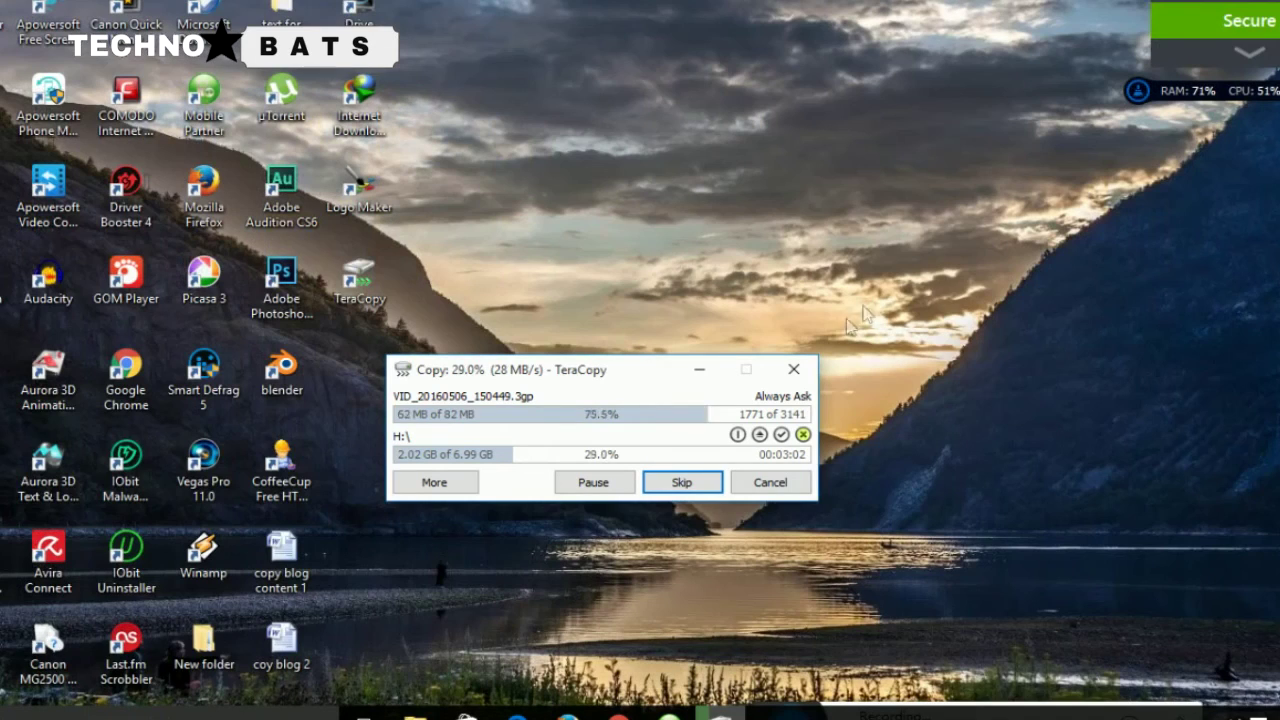